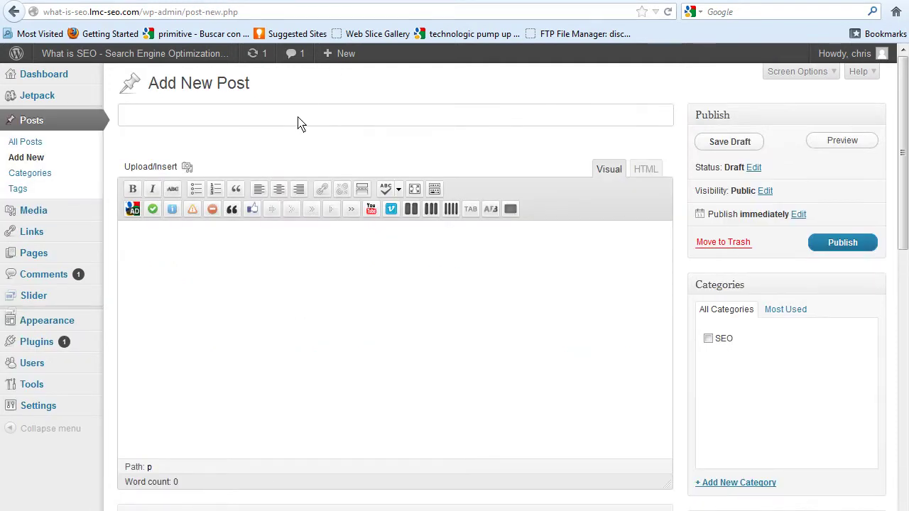
Title the new post "Using h1 h2 and h3 headers in wordpress".
{"action": "type", "text": "Using h1 h2 and ah"}
{"action": "key", "text": "BackSpace"}
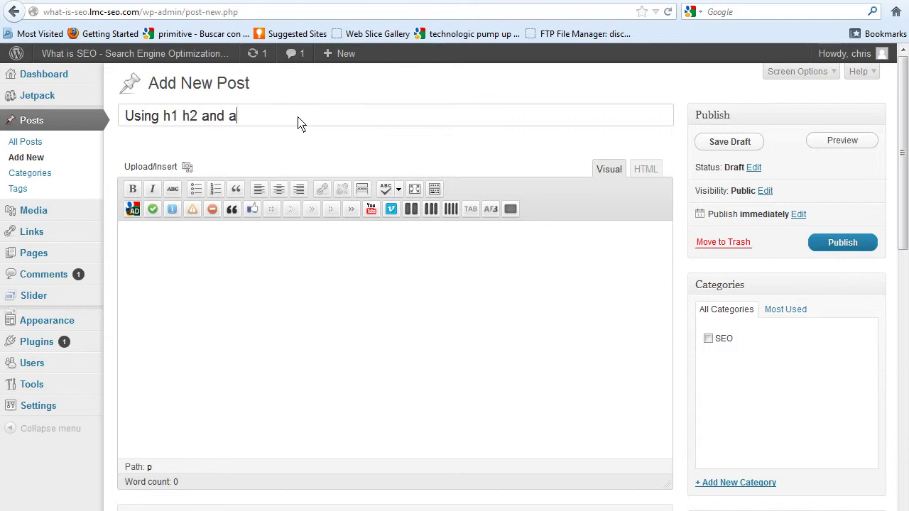
{"action": "key", "text": "BackSpace"}
{"action": "type", "text": "h3 header"}
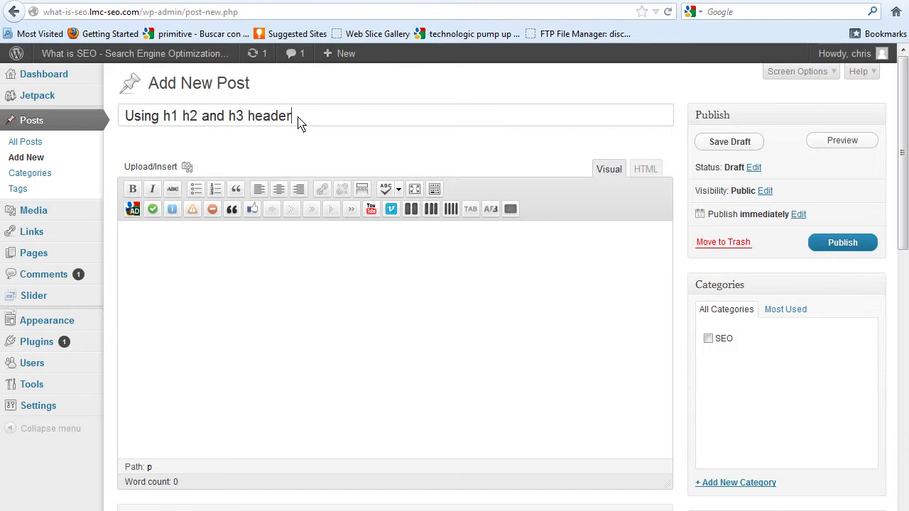
{"action": "type", "text": "s in wordpress"}
{"action": "left_click", "coordinate": [319, 334]}
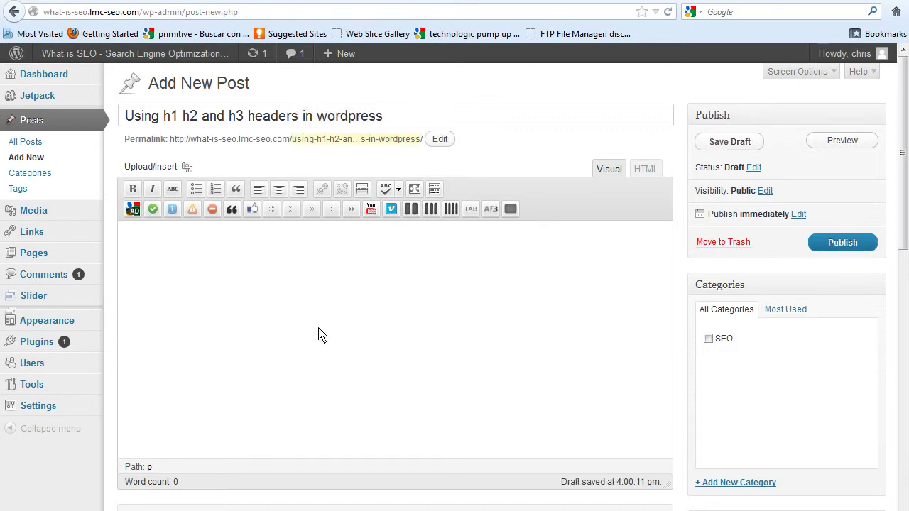
Review the post's permalink slug without changing it, and compare the HTML and visual editing views.
{"action": "left_click_drag", "start_coordinate": [297, 144], "coordinate": [348, 124]}
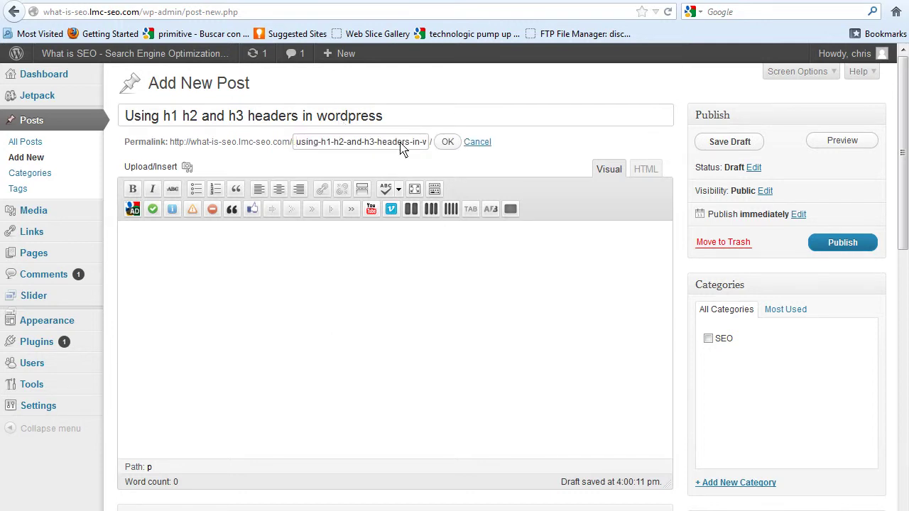
{"action": "left_click", "coordinate": [444, 144]}
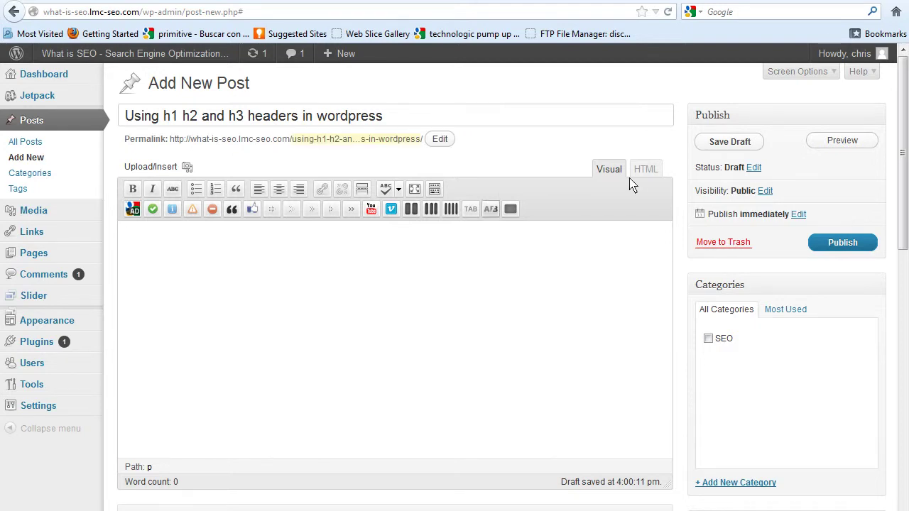
{"action": "left_click", "coordinate": [645, 170]}
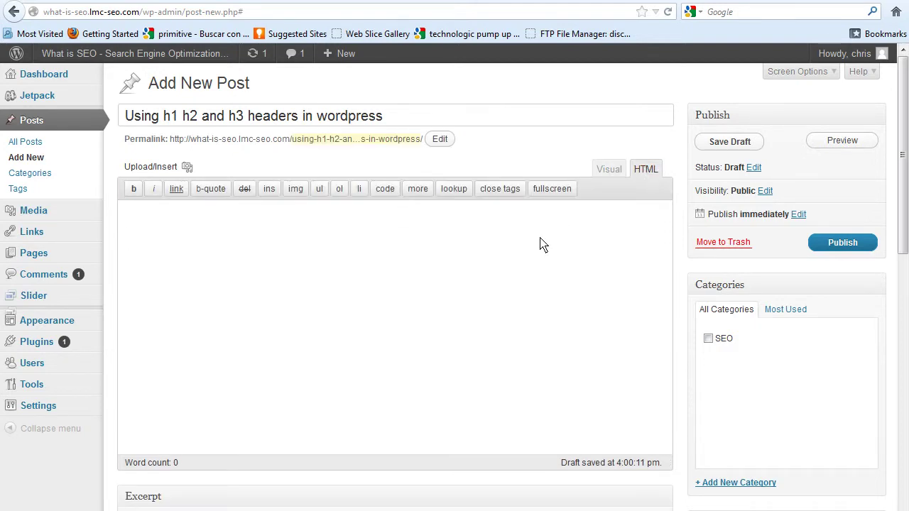
{"action": "left_click", "coordinate": [348, 240]}
{"action": "left_click", "coordinate": [605, 172]}
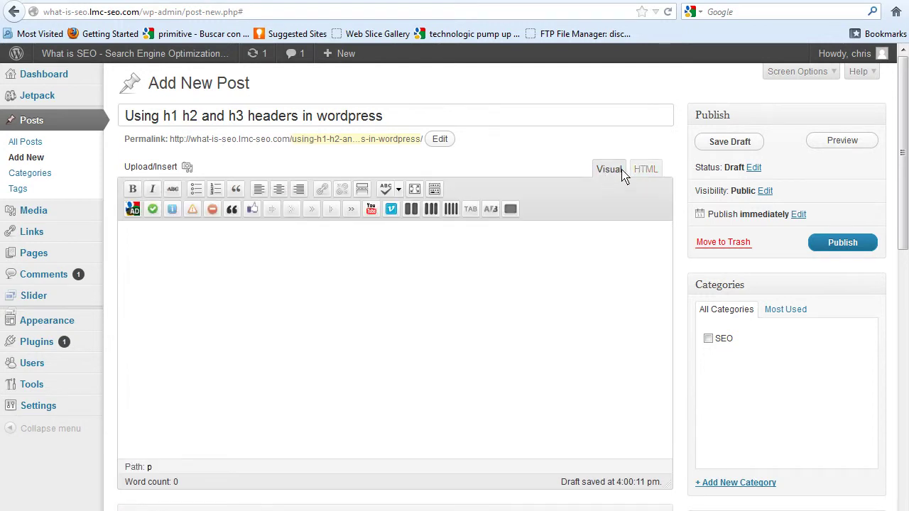
Write the h1 heading "SEO tutorials" with opening and closing tags in the post's HTML source.
{"action": "left_click", "coordinate": [644, 174]}
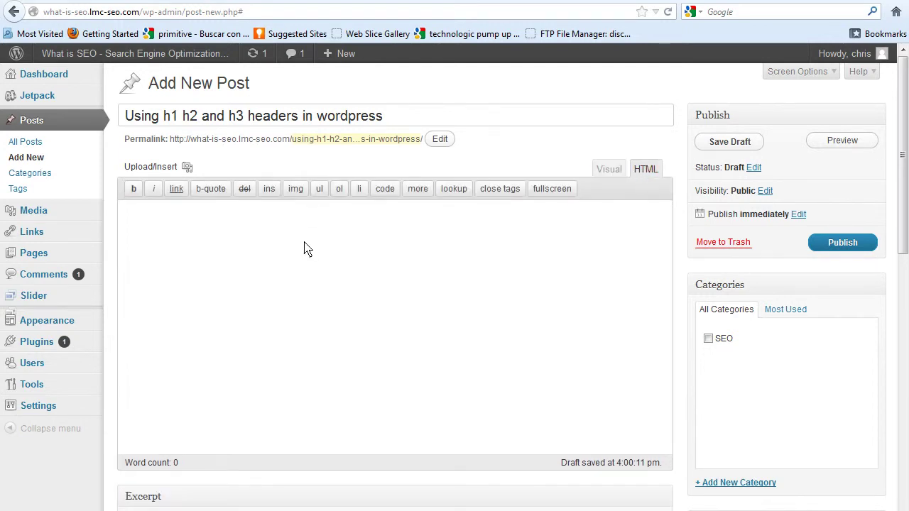
{"action": "left_click", "coordinate": [260, 244]}
{"action": "type", "text": "<h1"}
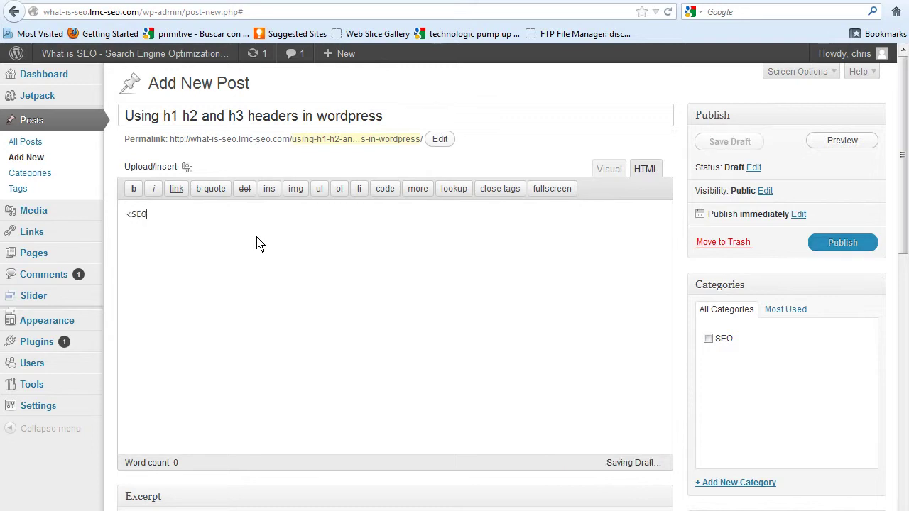
{"action": "key", "text": "BackSpace"}
{"action": "key", "text": "BackSpace"}
{"action": "type", "text": "h1>"}
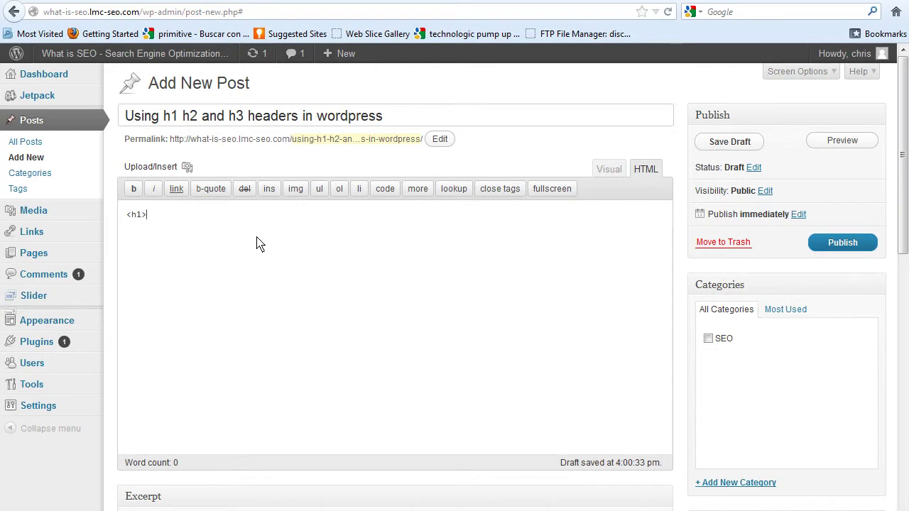
{"action": "type", "text": " SEO tutorials </h1>"}
{"action": "left_click_drag", "start_coordinate": [229, 216], "coordinate": [225, 216]}
Add the plain text line "This is a tutorial." beneath the h1 heading.
{"action": "left_click", "coordinate": [286, 222]}
{"action": "key", "text": "Return"}
{"action": "type", "text": "This is a tuto"}
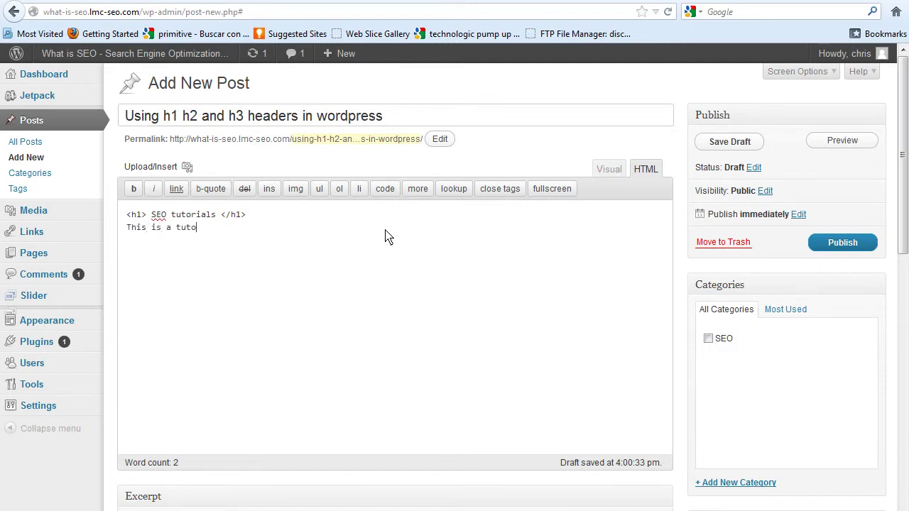
{"action": "type", "text": "t"}
{"action": "key", "text": "BackSpace"}
{"action": "type", "text": "rial. "}
Add an h2 heading reading "this is an h2 supporting" with its closing tag beneath the plain text line.
{"action": "type", "text": "<h2"}
{"action": "type", "text": ">"}
{"action": "type", "text": " this is a"}
{"action": "type", "text": "n h2 supporting"}
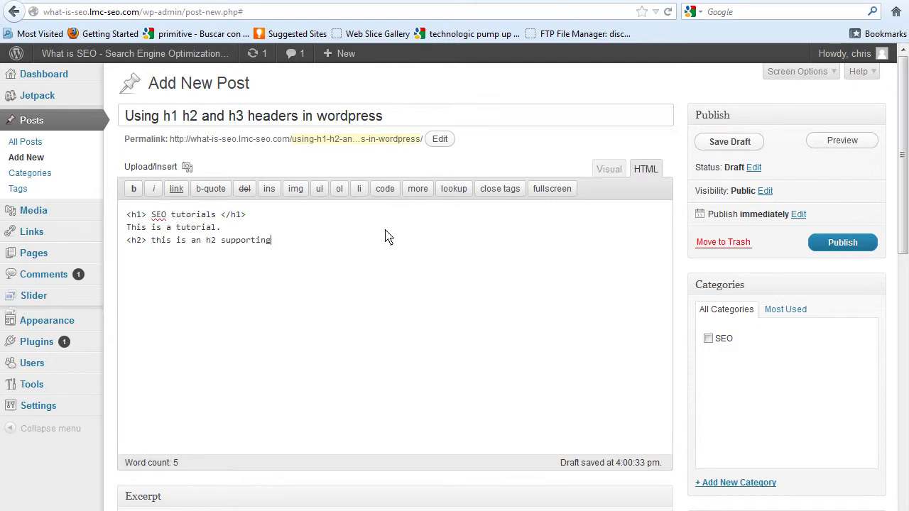
{"action": "type", "text": "</h2"}
{"action": "type", "text": ">"}
Add an h3 heading reading "this is an h3 supporting" with its closing tag on the line after the h2 heading.
{"action": "key", "text": "Return"}
{"action": "type", "text": "<h3> this is an h3 suppo"}
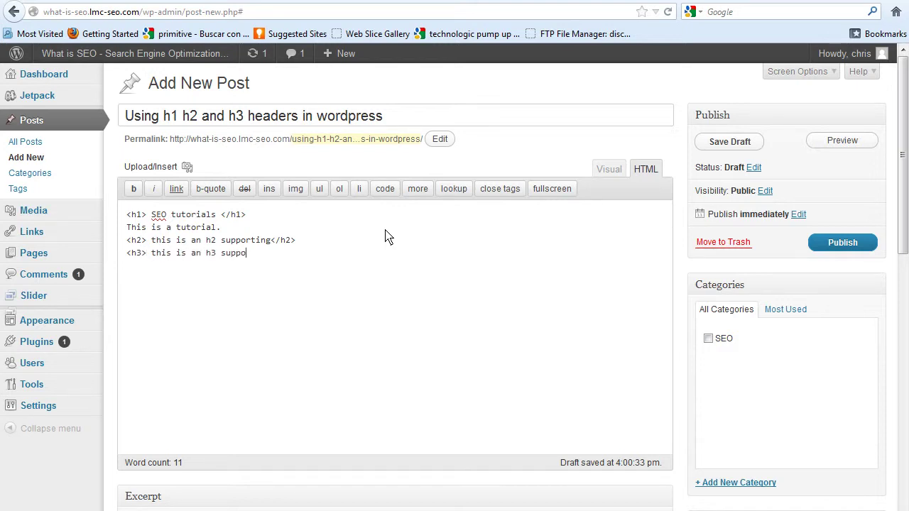
{"action": "type", "text": "rting</h"}
{"action": "type", "text": "3>"}
{"action": "left_click", "coordinate": [281, 254]}
{"action": "type", "text": "h"}
Examine in the visual view how the h1, h2 and h3 headings and the plain text line are rendered.
{"action": "left_click", "coordinate": [615, 179]}
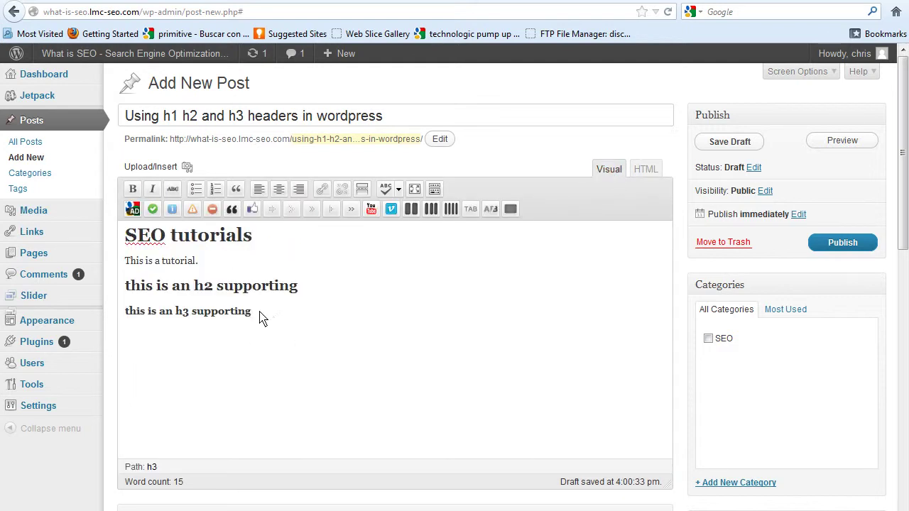
{"action": "left_click_drag", "start_coordinate": [260, 318], "coordinate": [122, 291]}
{"action": "left_click", "coordinate": [151, 235]}
{"action": "left_click_drag", "start_coordinate": [151, 236], "coordinate": [279, 228]}
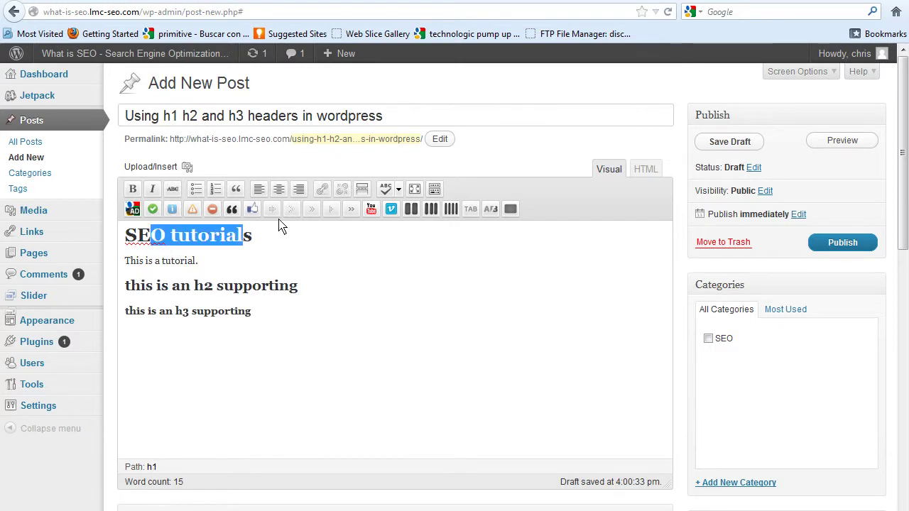
{"action": "left_click_drag", "start_coordinate": [137, 242], "coordinate": [248, 237]}
{"action": "left_click", "coordinate": [205, 264]}
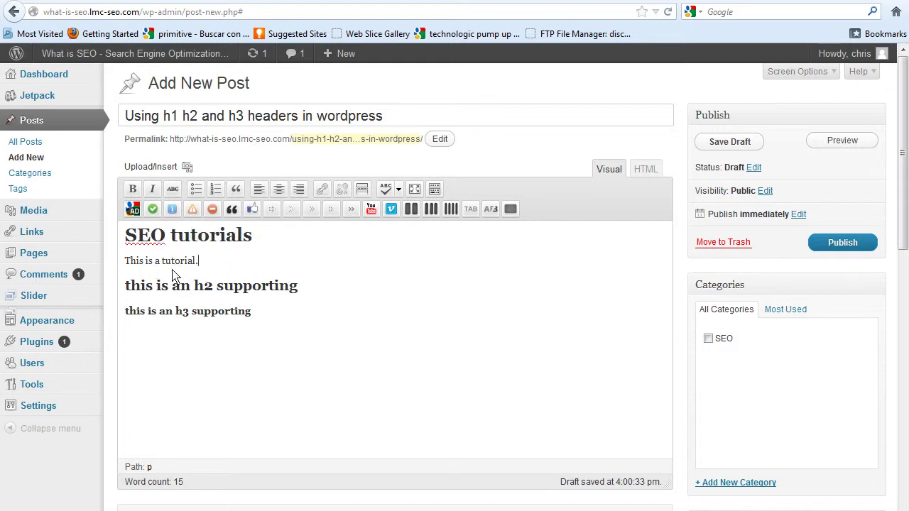
{"action": "triple_click", "coordinate": [197, 267]}
{"action": "left_click_drag", "start_coordinate": [159, 309], "coordinate": [248, 296]}
{"action": "left_click", "coordinate": [254, 316]}
{"action": "left_click", "coordinate": [220, 238]}
Append "Keep supporting it with text." to the sentence "This is a tutorial." under the main heading.
{"action": "left_click", "coordinate": [199, 262]}
{"action": "type", "text": "Ke"}
{"action": "type", "text": "ep uspp"}
{"action": "key", "text": "BackSpace"}
{"action": "key", "text": "BackSpace"}
{"action": "key", "text": "BackSpace"}
{"action": "key", "text": "BackSpace"}
{"action": "type", "text": "supporting it with text."}
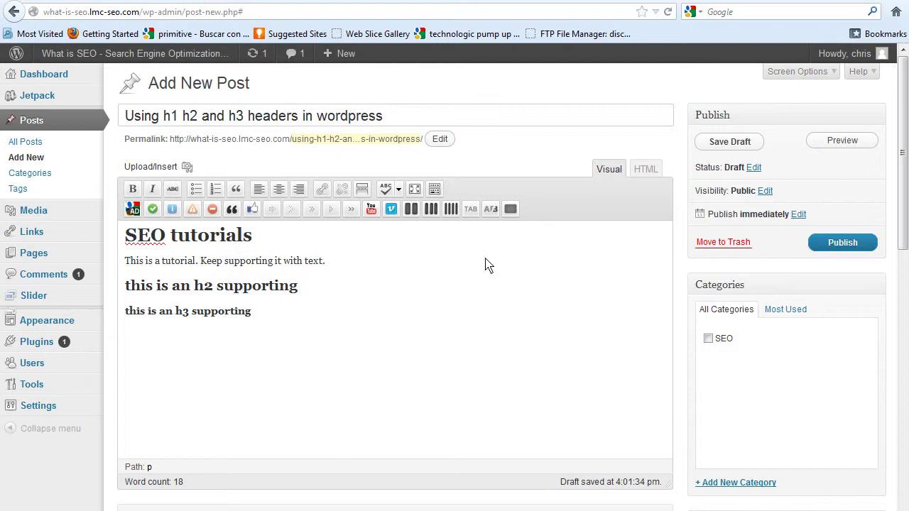
Return to the post's HTML source and check the h1, h2 and h3 tags.
{"action": "left_click", "coordinate": [646, 171]}
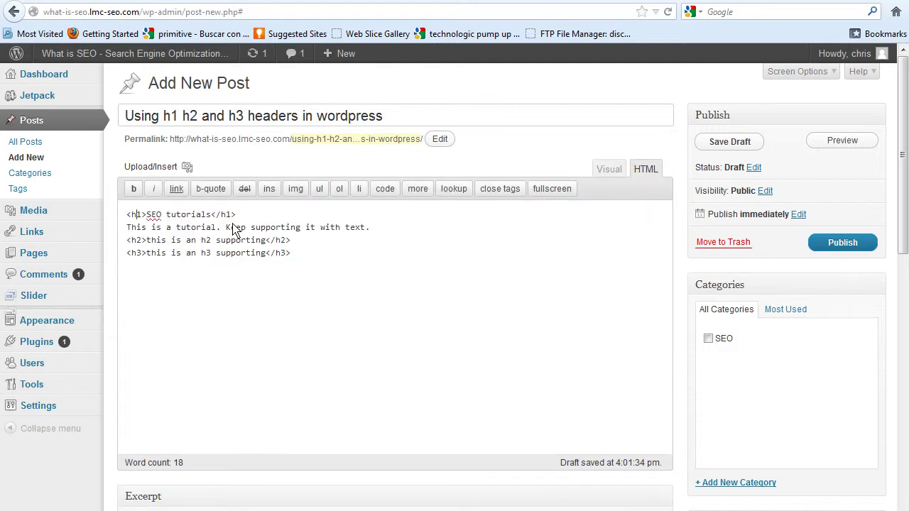
{"action": "left_click", "coordinate": [211, 253]}
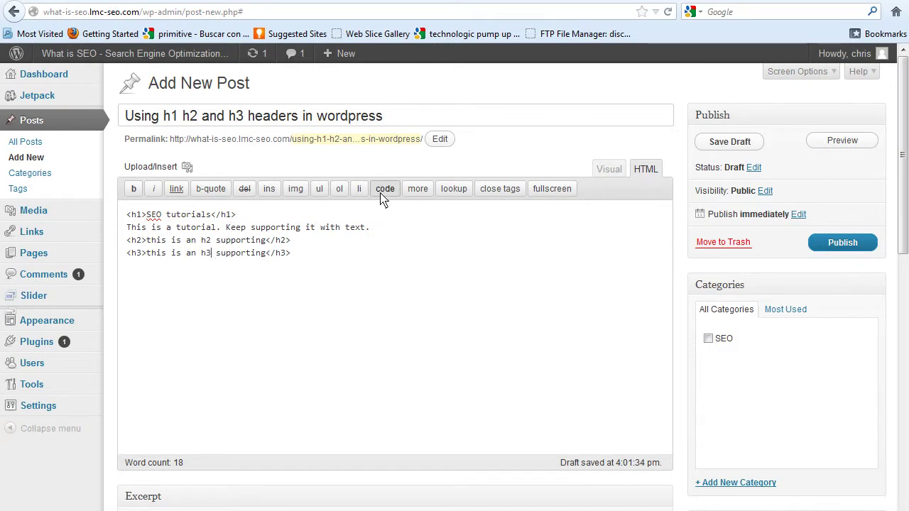